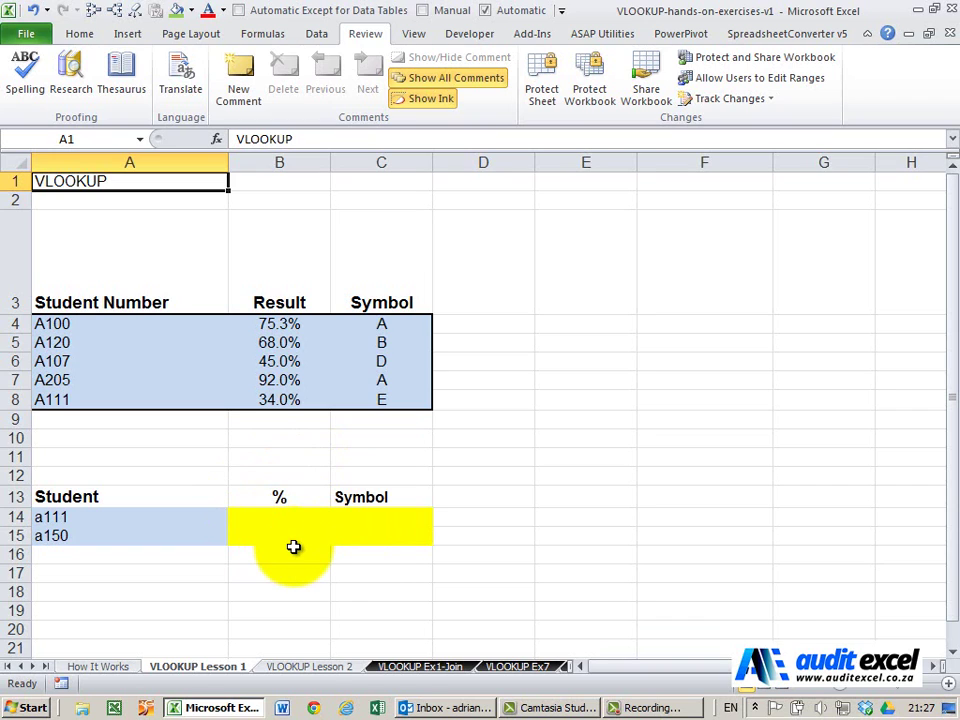
- Compare student a111 in the lookup list with the matching student number, result and symbol in the results table
click(285, 517)
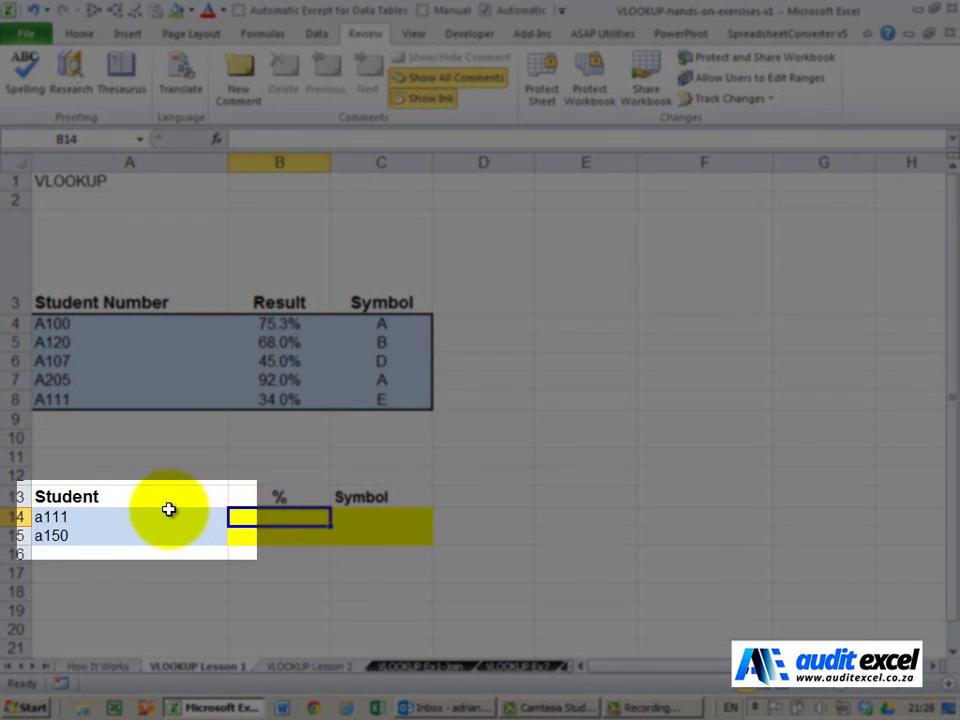
click(148, 514)
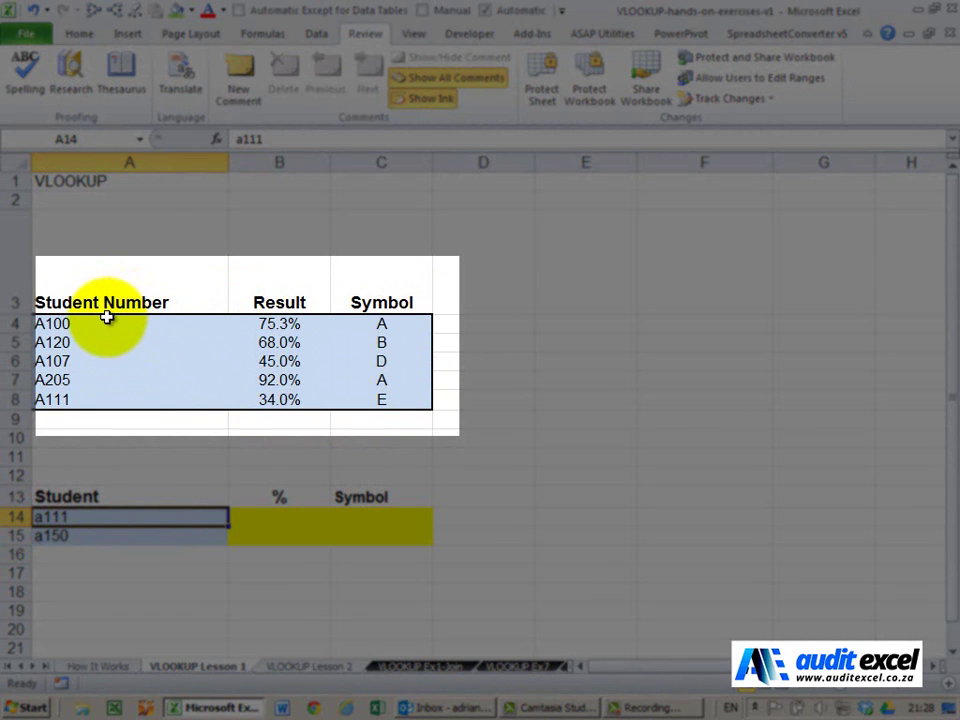
click(92, 398)
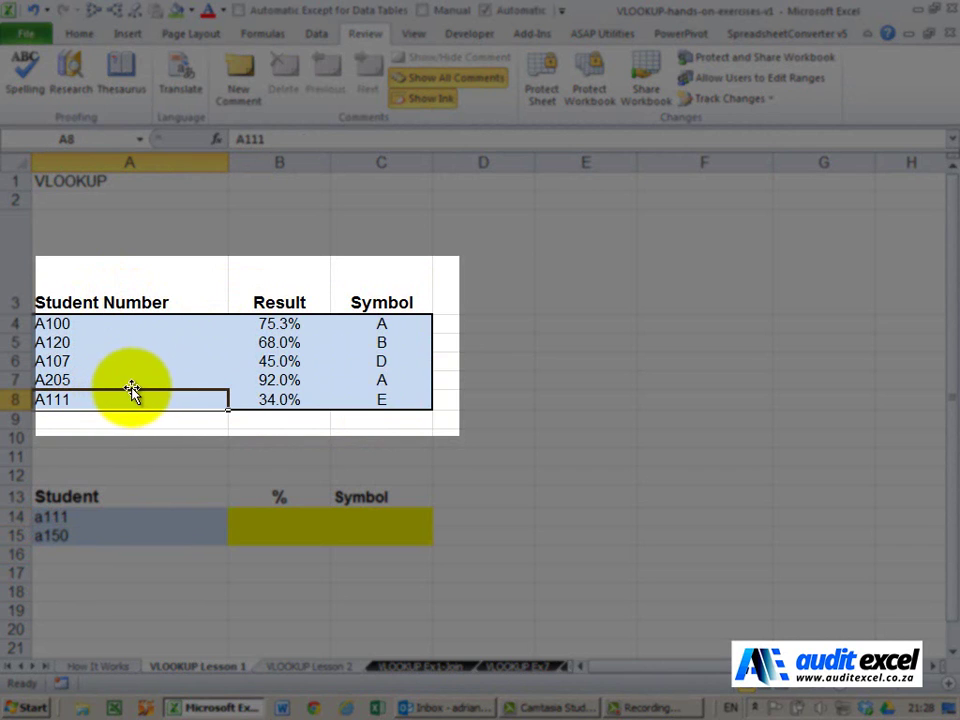
click(270, 398)
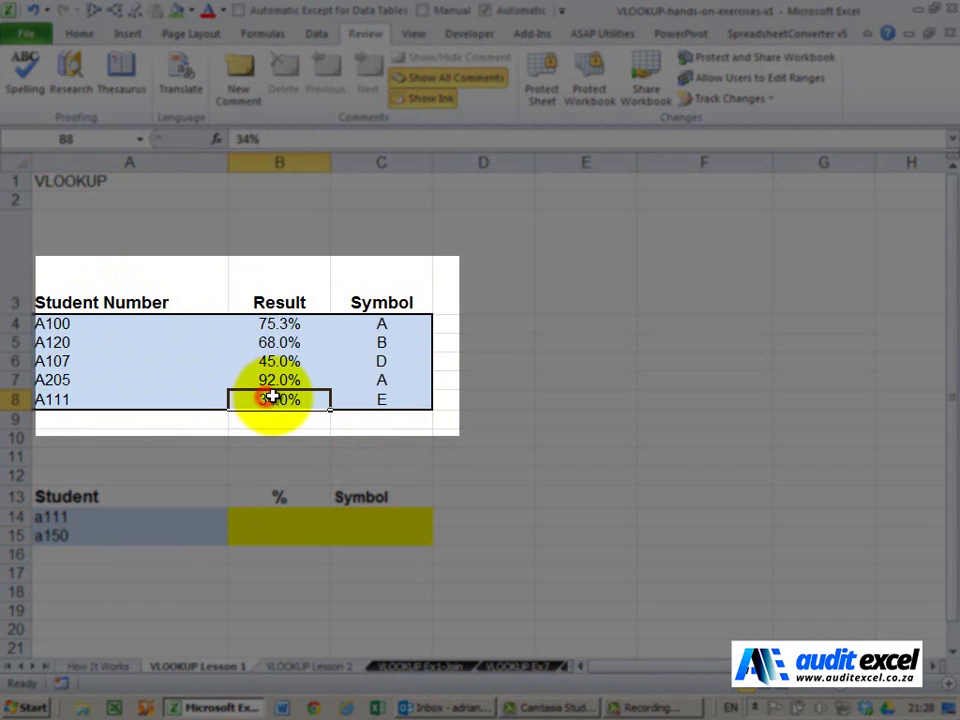
click(379, 399)
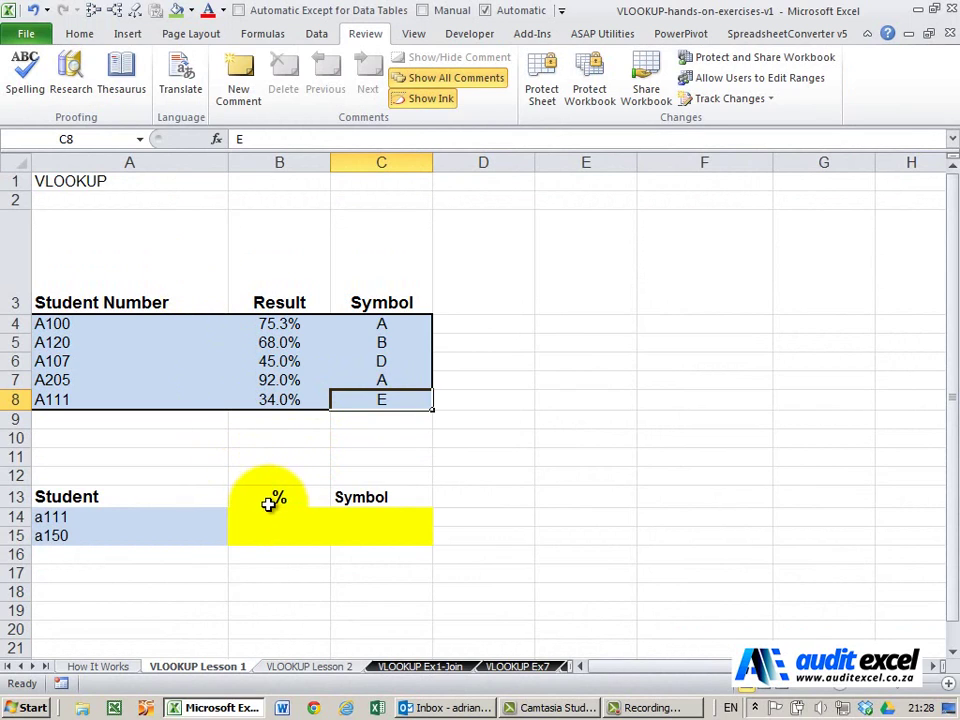
- Insert the VLOOKUP function from the Lookup & Reference category into the % cell B14 for student a111
click(270, 514)
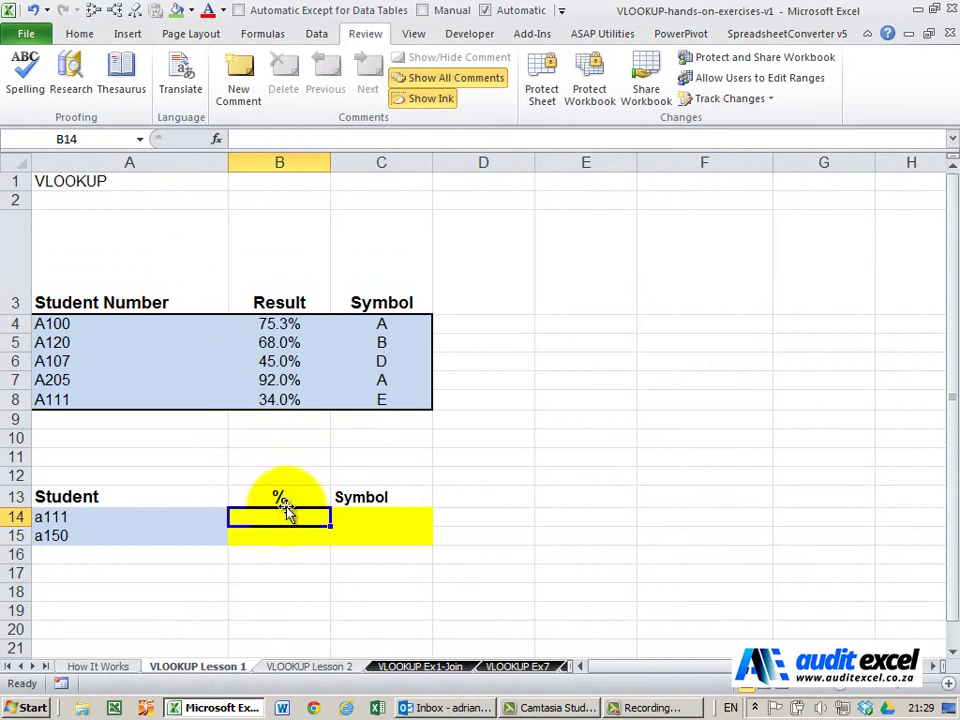
click(218, 142)
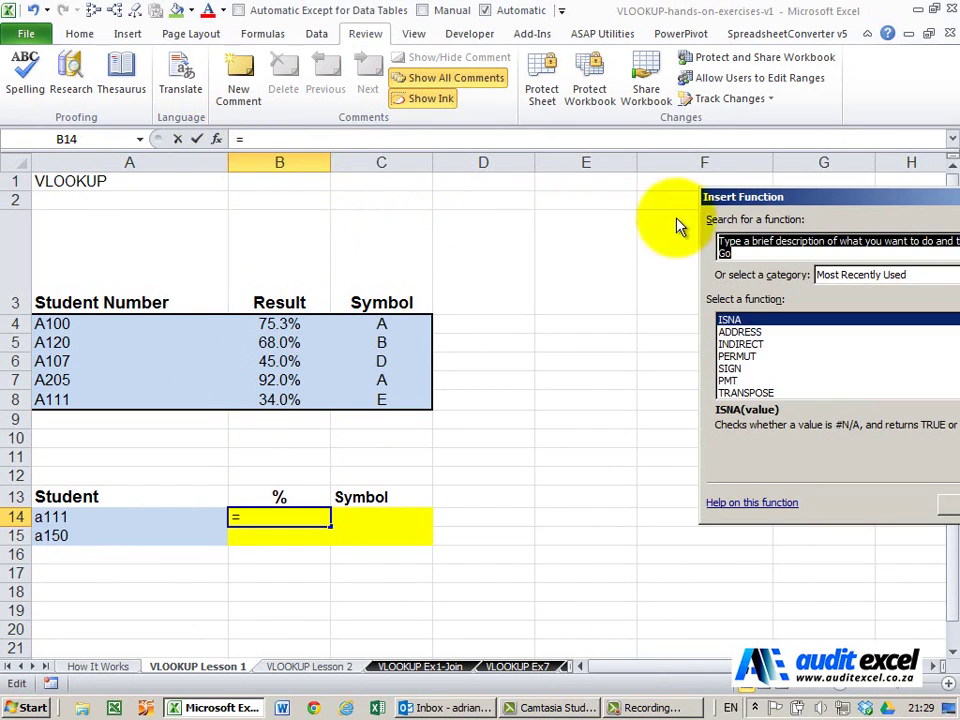
drag(722, 197, 476, 199)
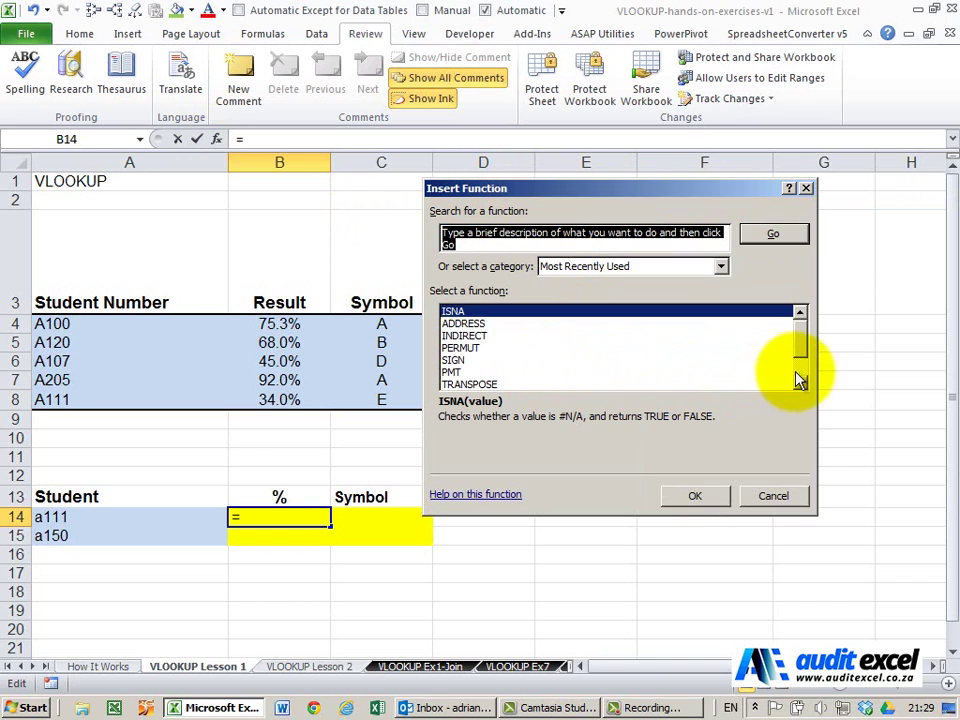
click(718, 266)
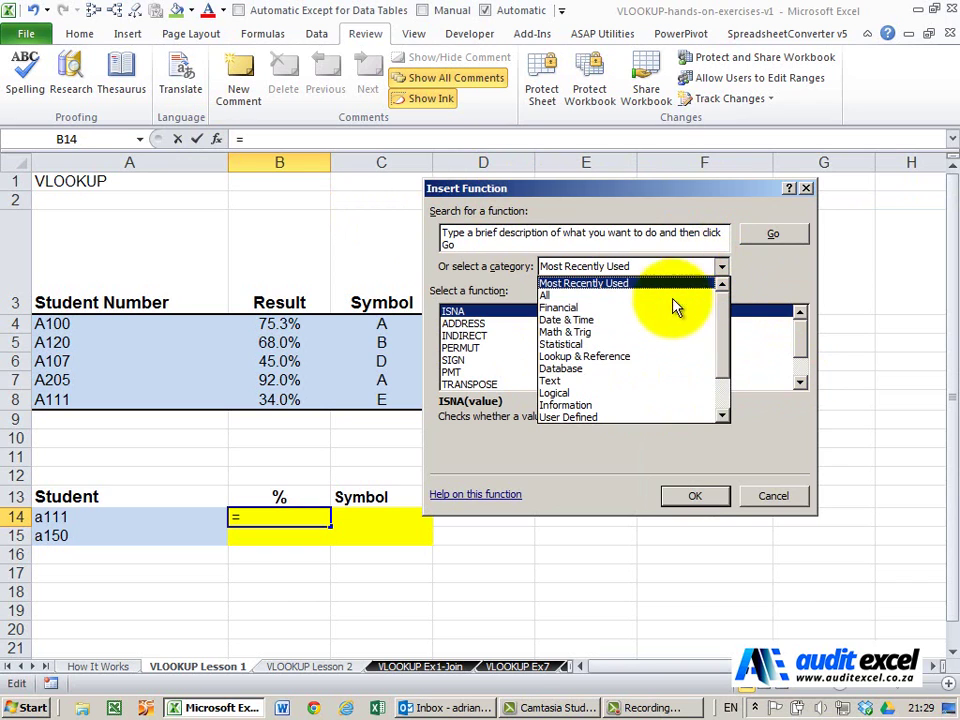
click(630, 356)
click(579, 384)
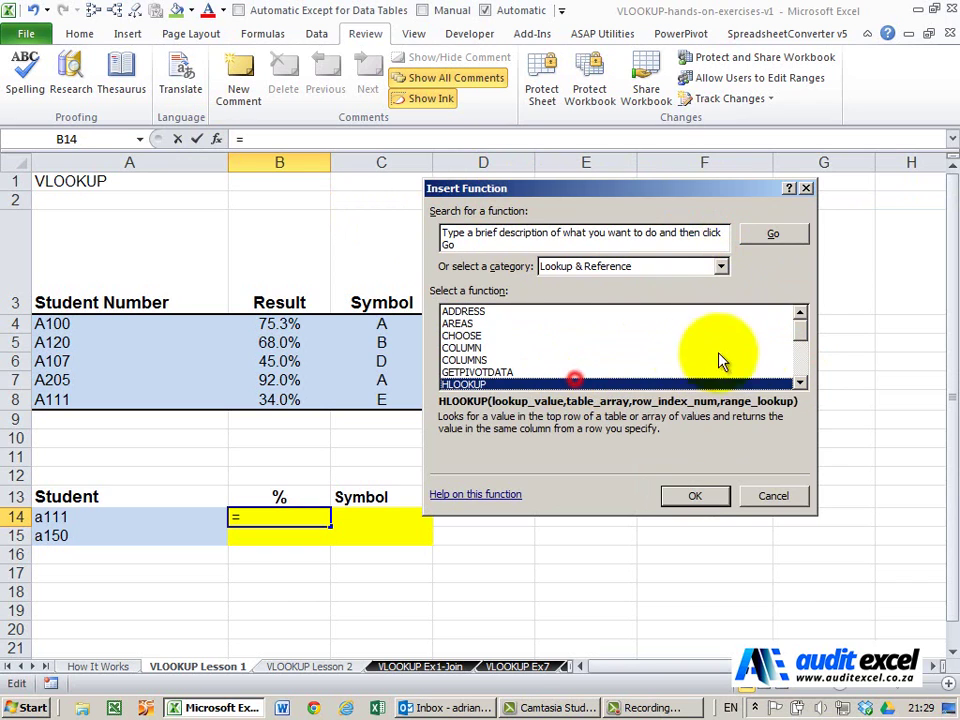
drag(800, 326, 800, 375)
click(590, 384)
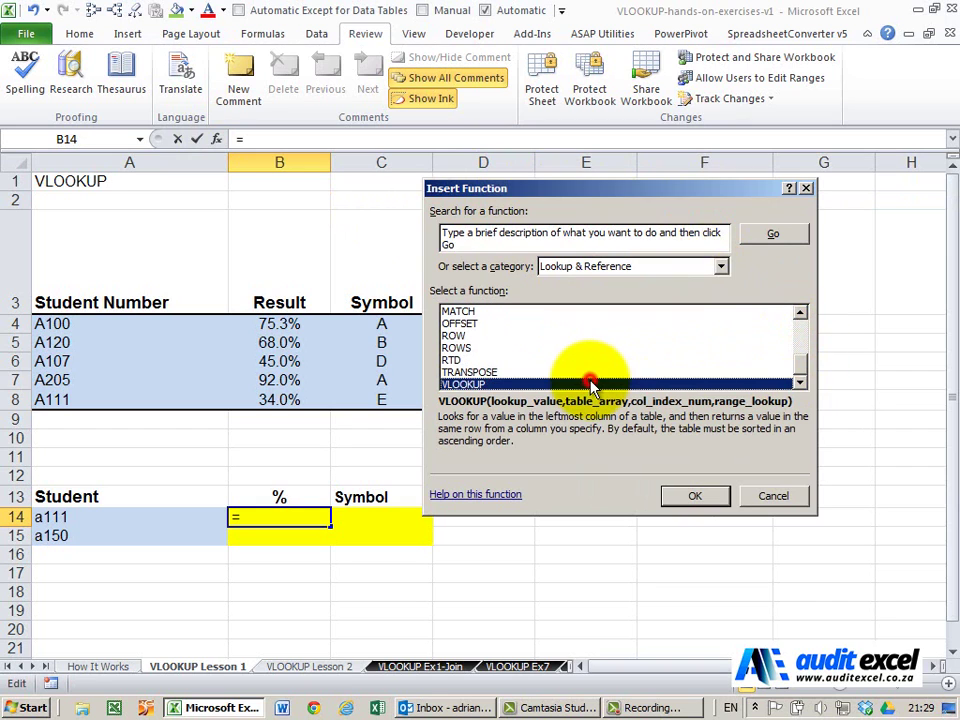
click(670, 497)
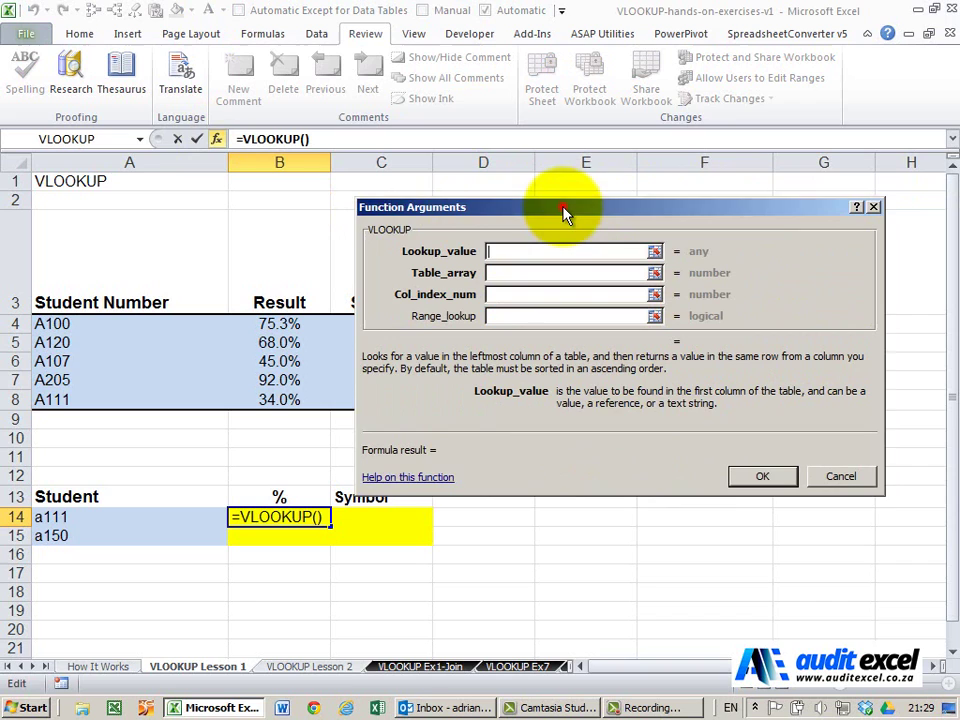
- Set the VLOOKUP's lookup value to A14 and its table array to the absolute range $A$4:$C$8
drag(566, 210, 614, 216)
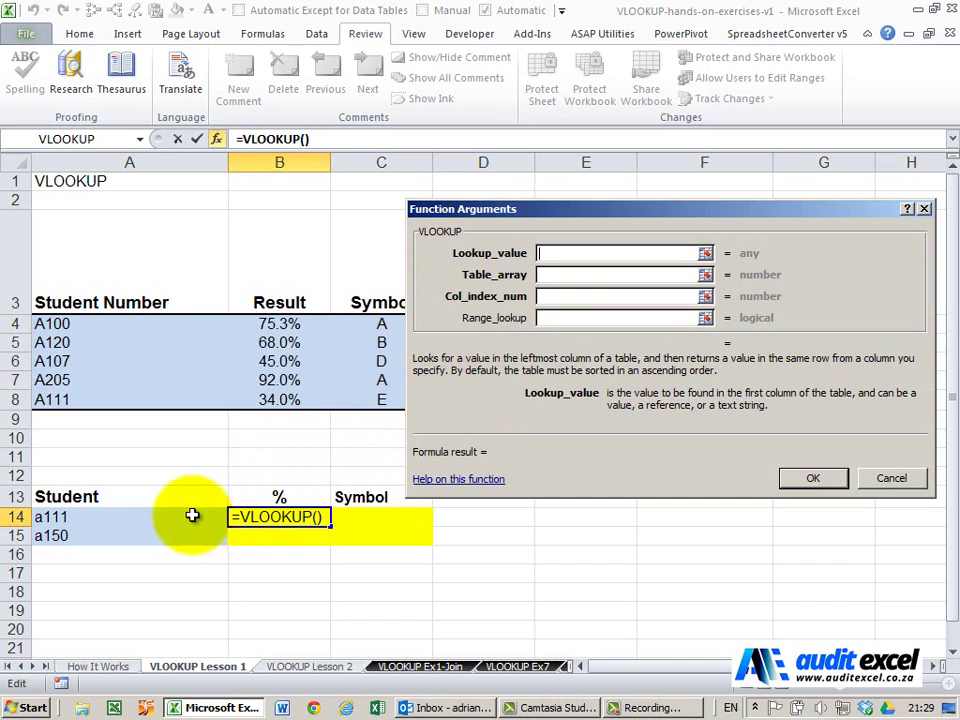
click(144, 518)
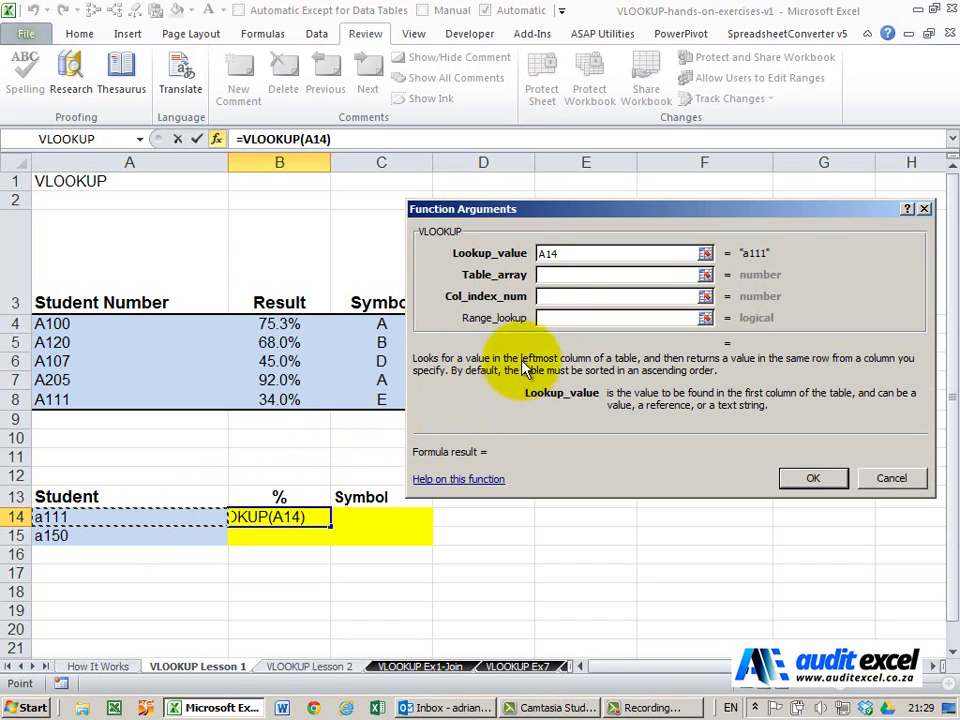
click(553, 275)
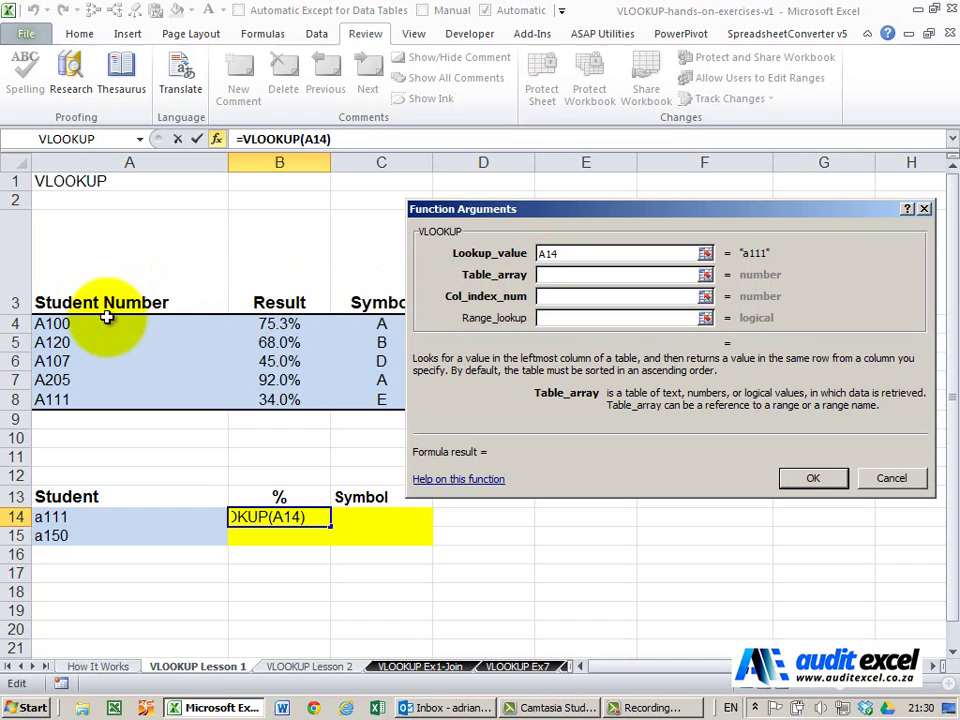
drag(106, 320, 91, 395)
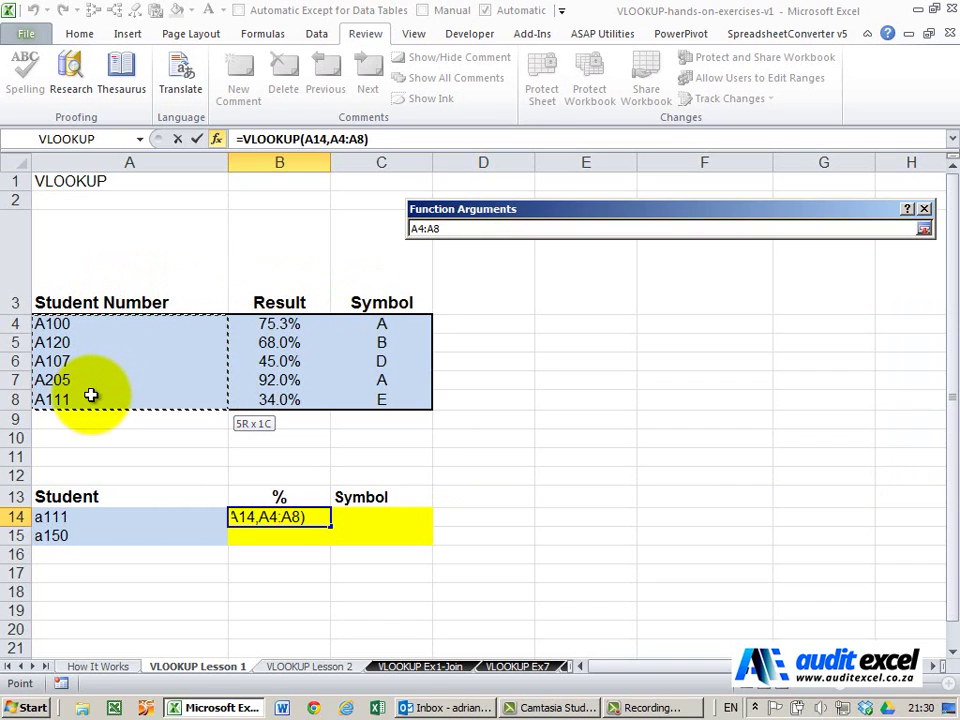
drag(91, 395, 354, 394)
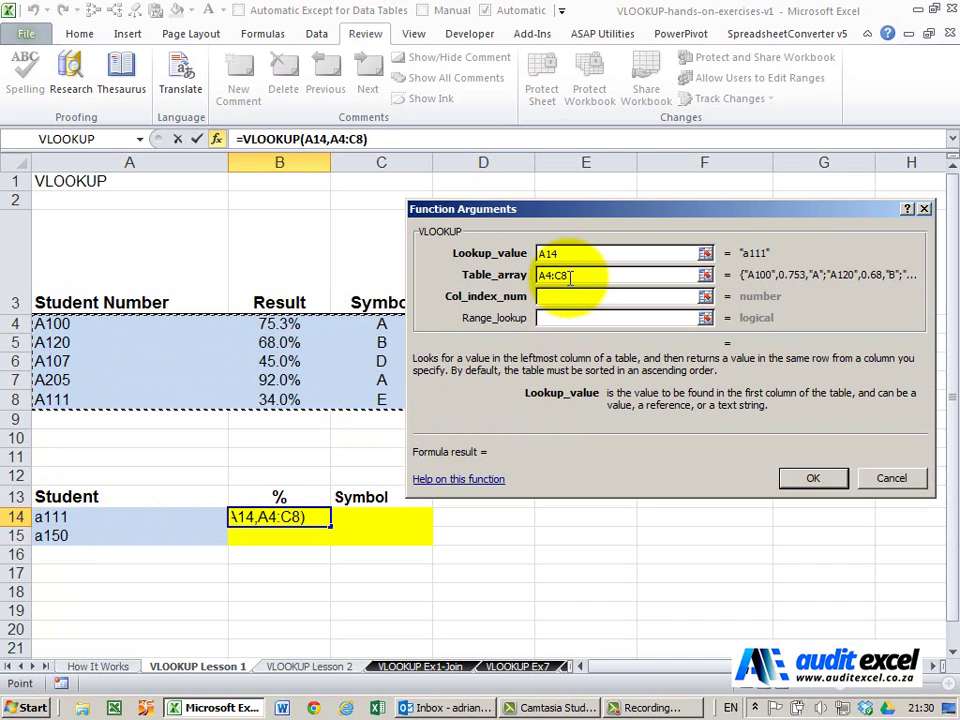
key(F4)
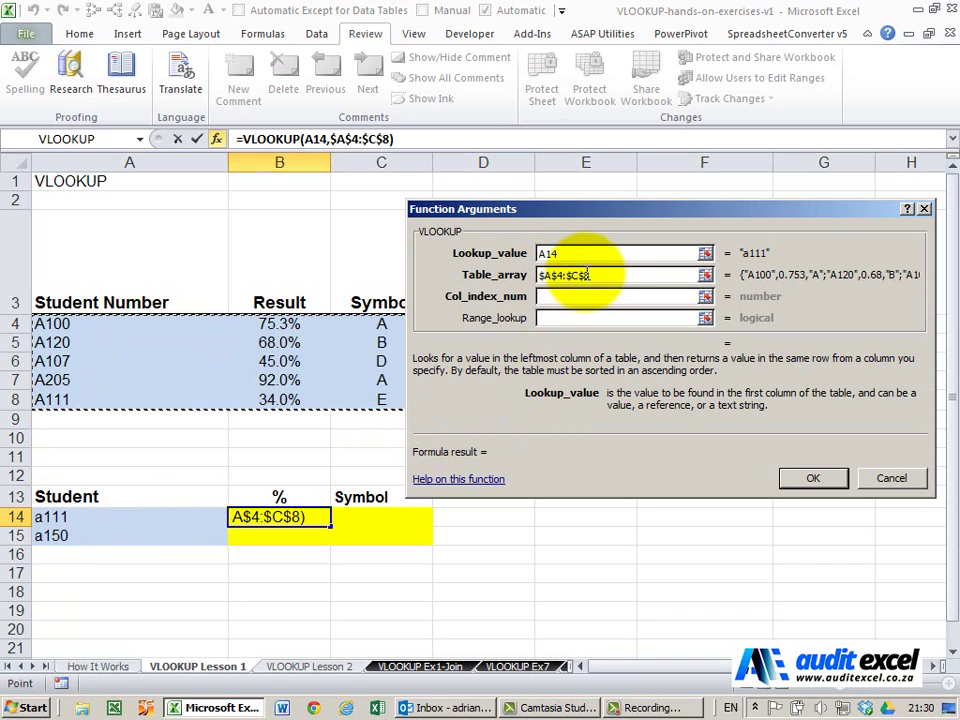
- Set the column index number of the VLOOKUP in B14 to 2 for the Result column
click(571, 297)
click(569, 297)
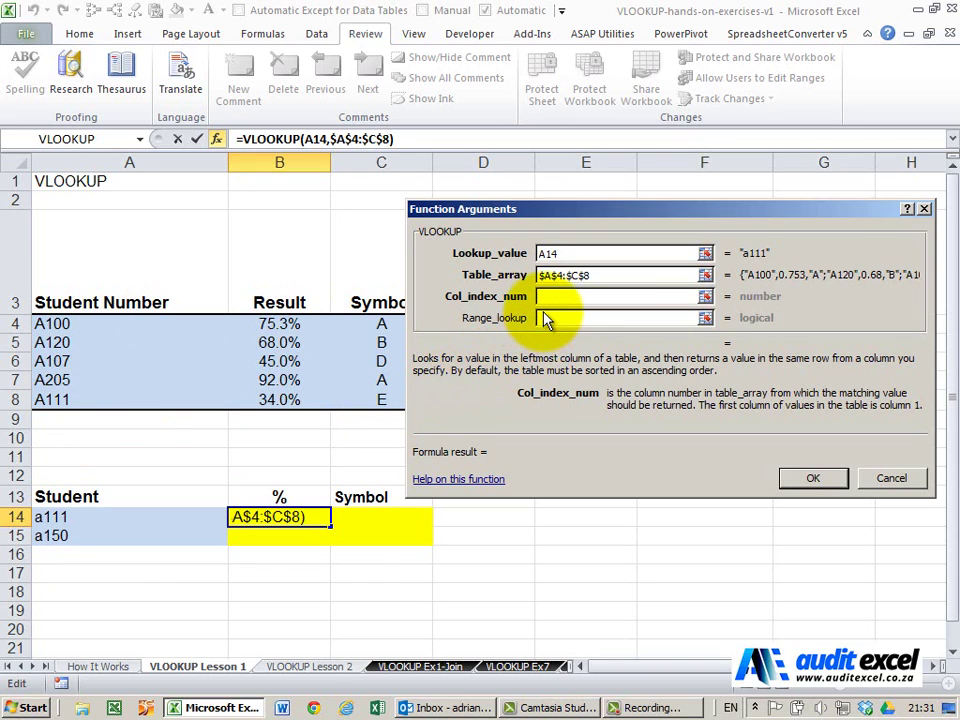
key(Tab)
text(1)
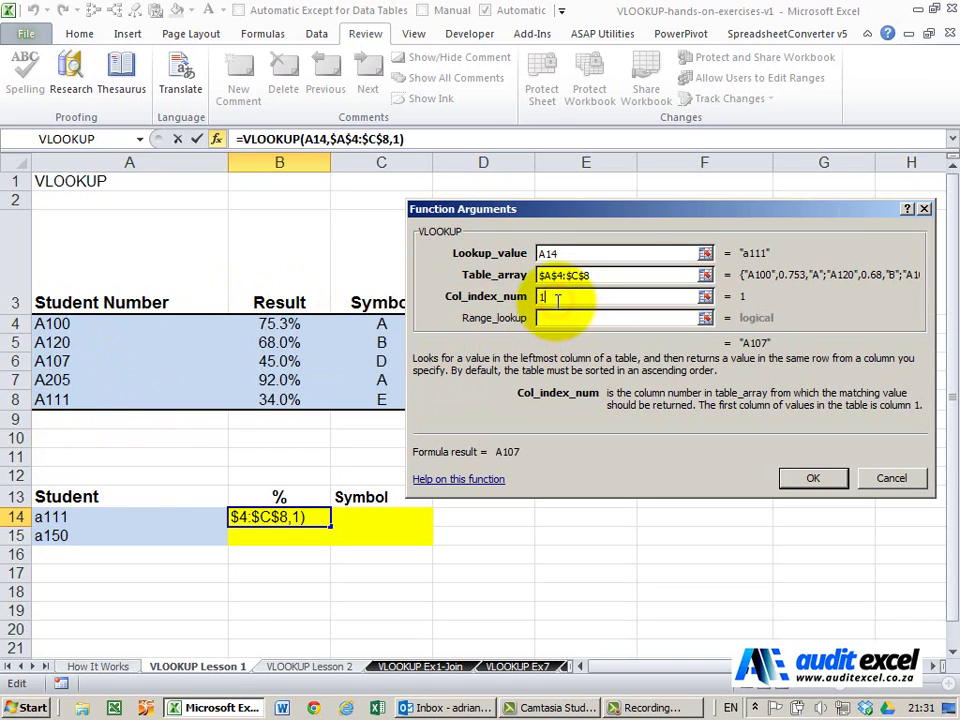
key(BackSpace)
text(2)
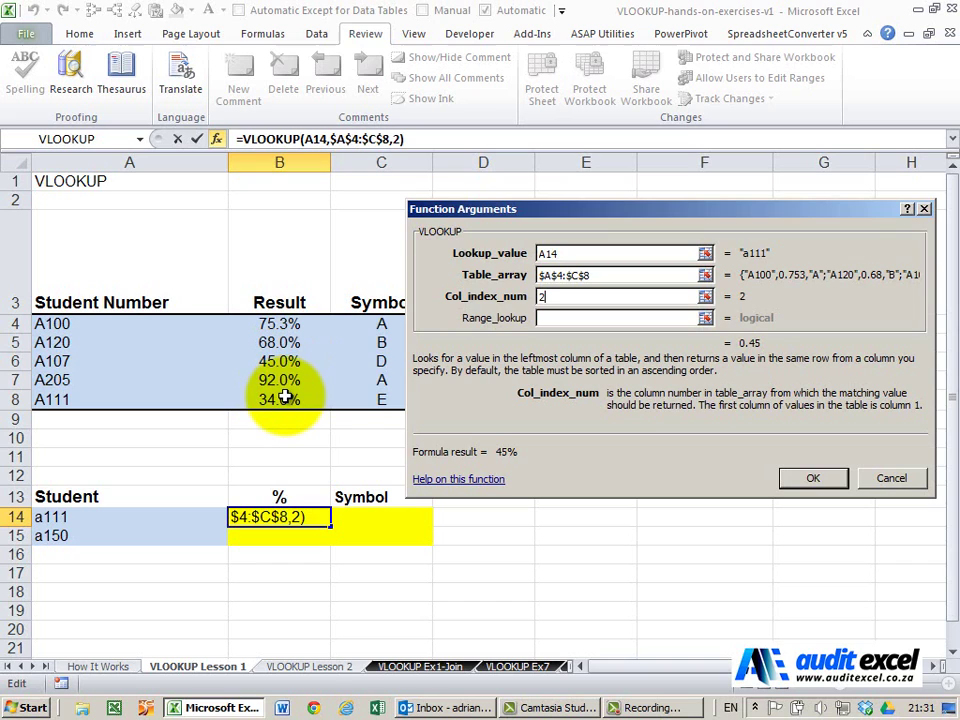
- Set the range lookup to false for an exact match and complete the formula in B14
click(554, 321)
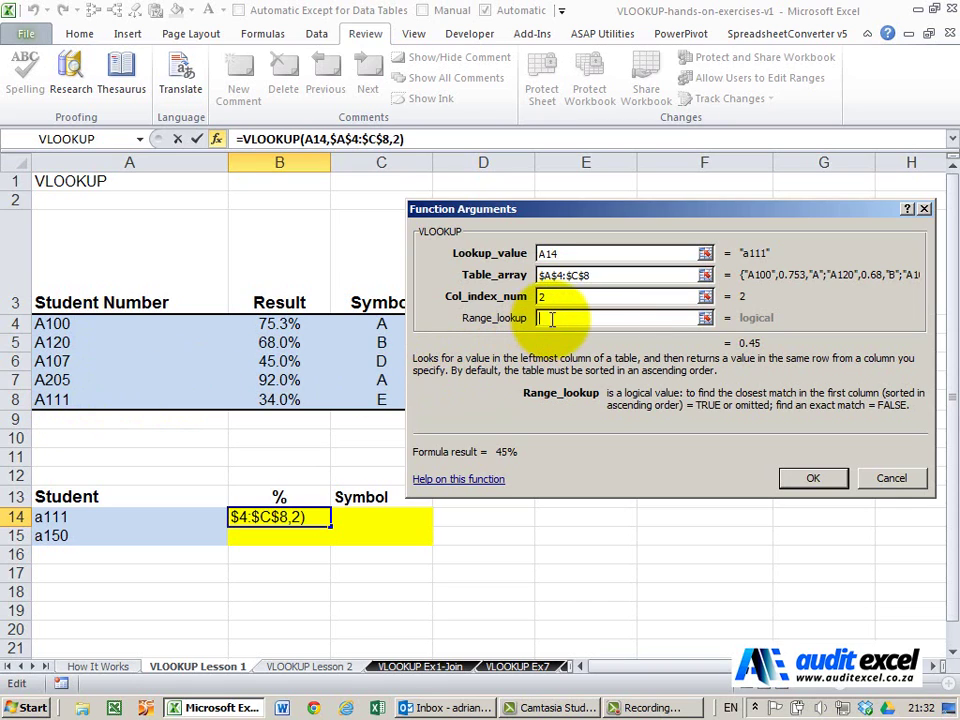
text(fals)
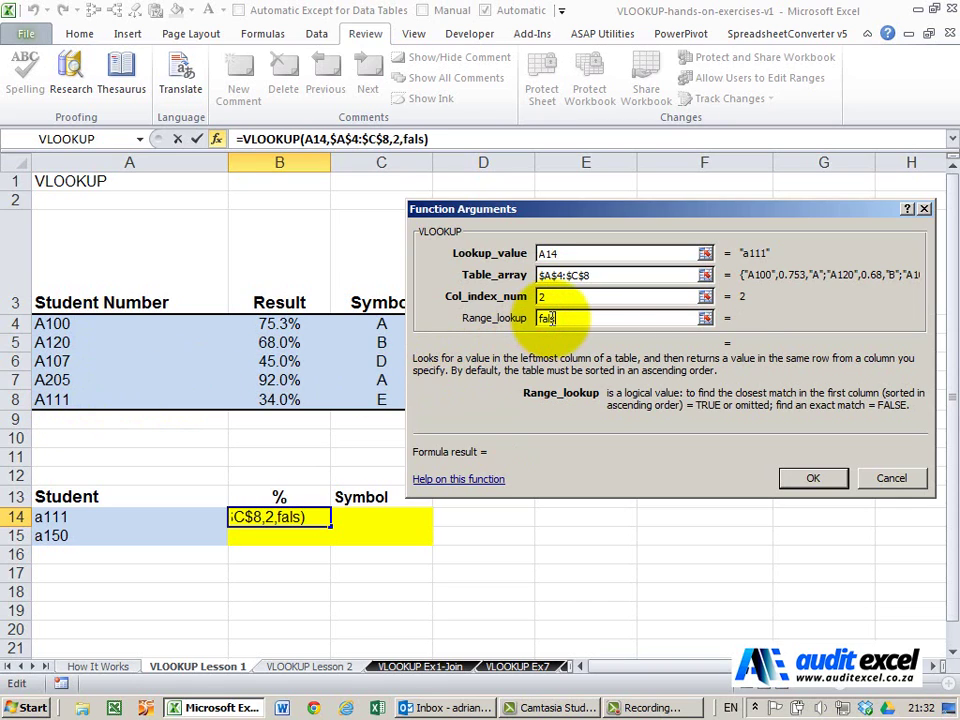
text(e)
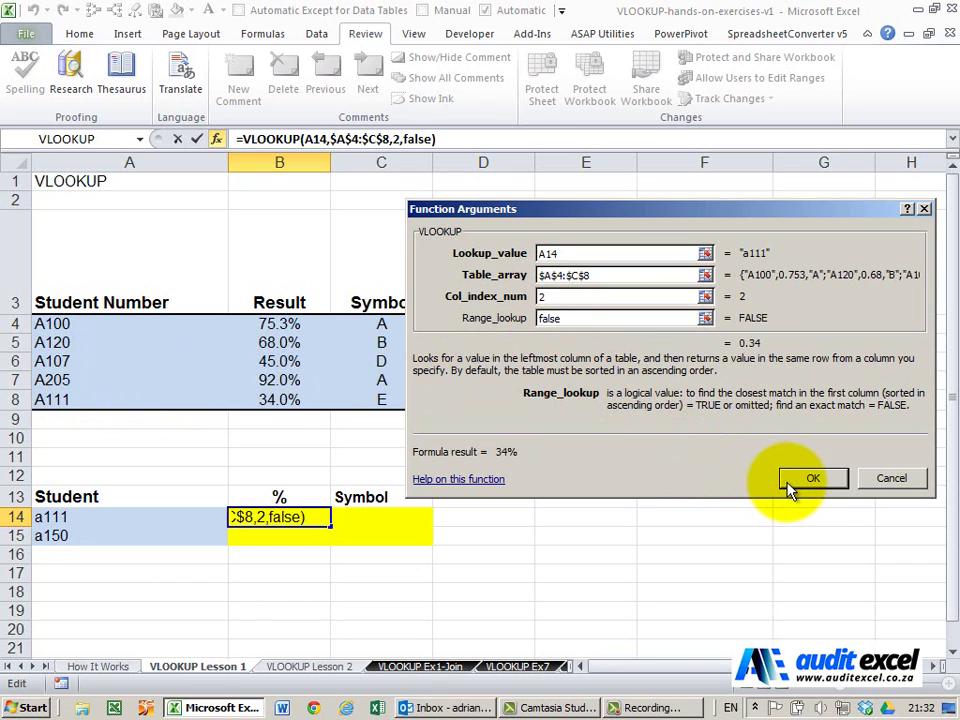
click(812, 479)
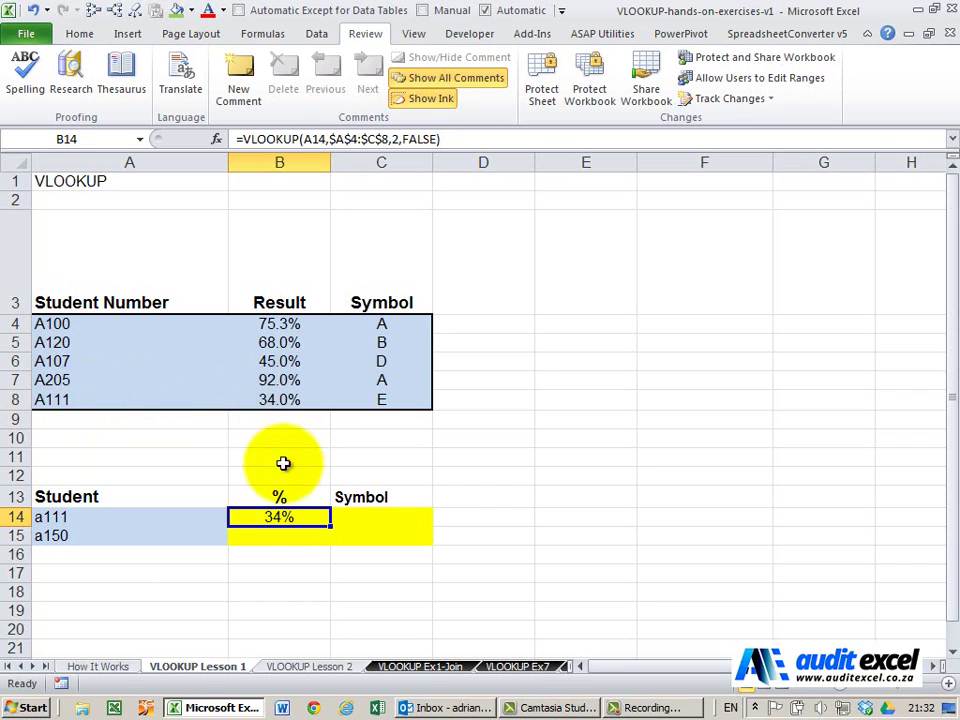
- Insert the VLOOKUP function into the Symbol cell C14 for student a111
click(384, 514)
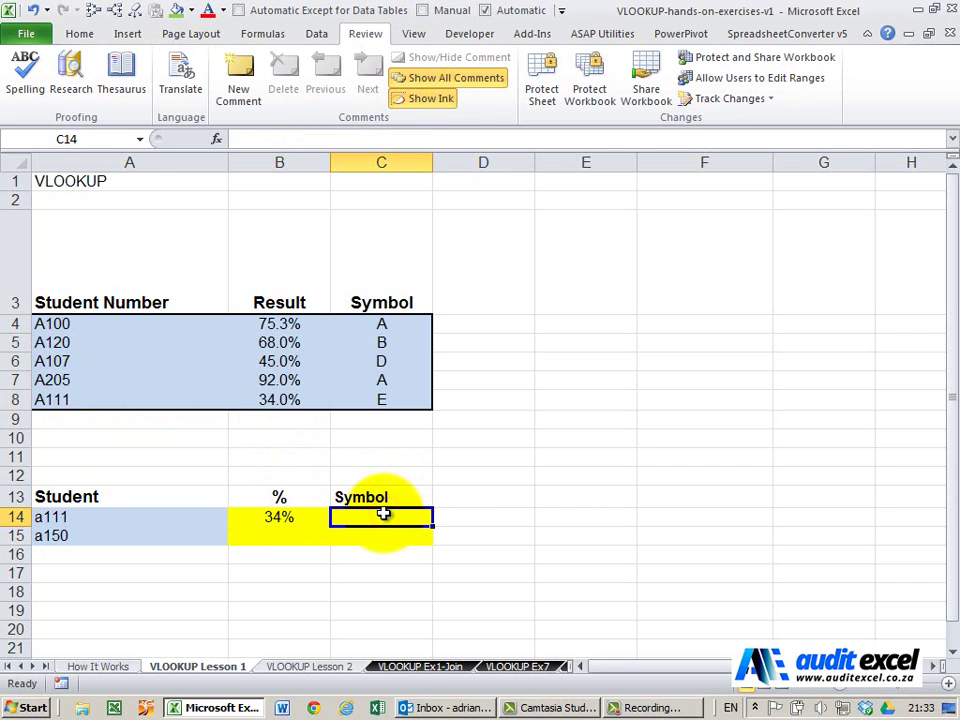
click(217, 140)
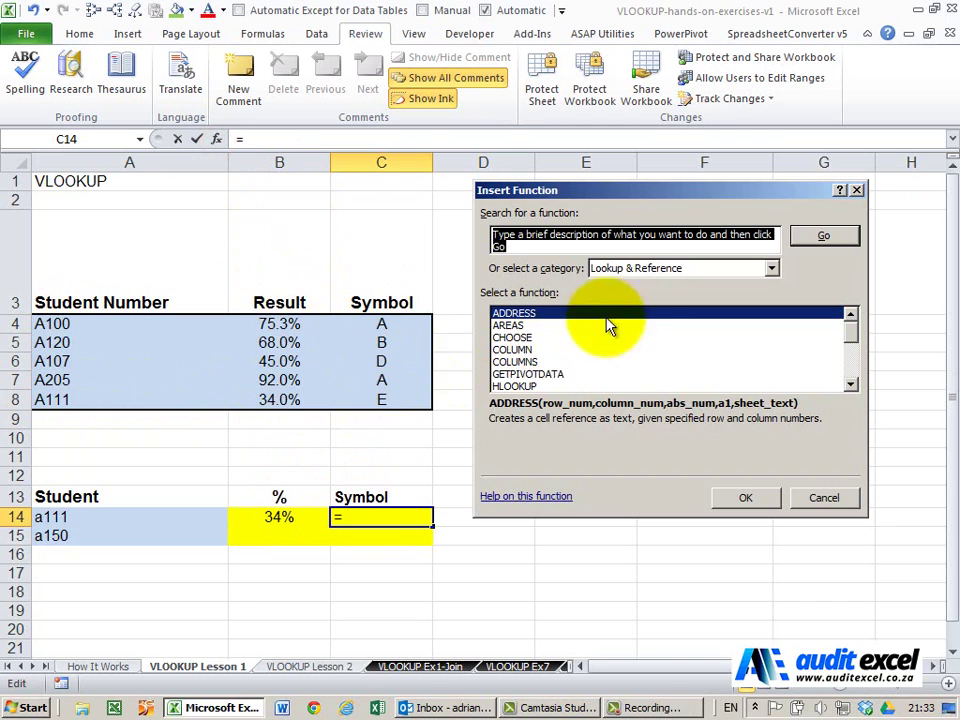
drag(850, 326, 852, 378)
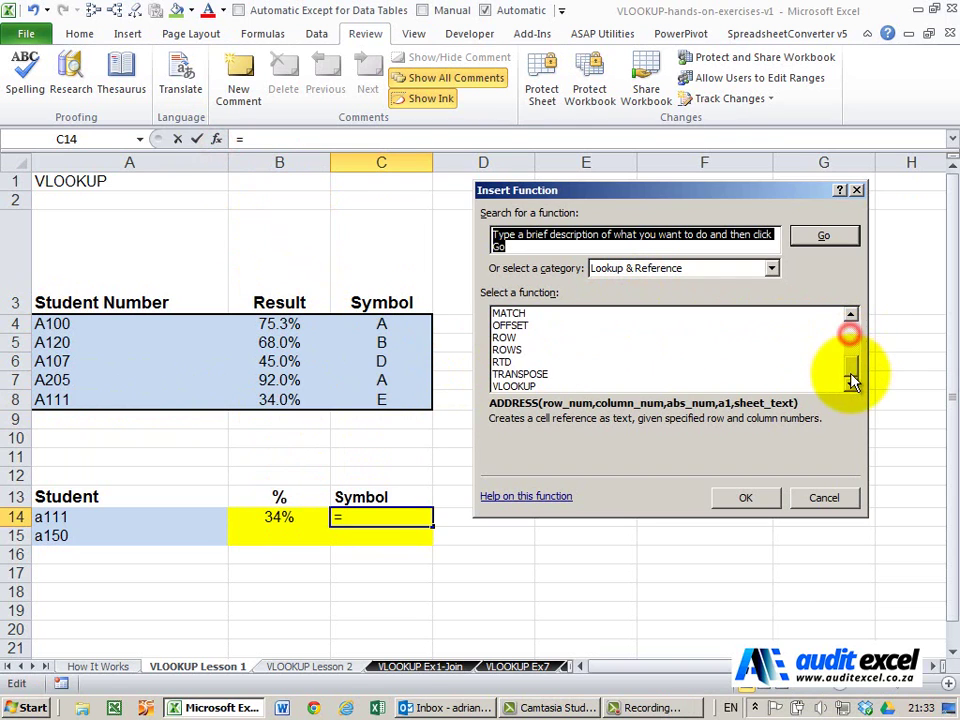
click(654, 386)
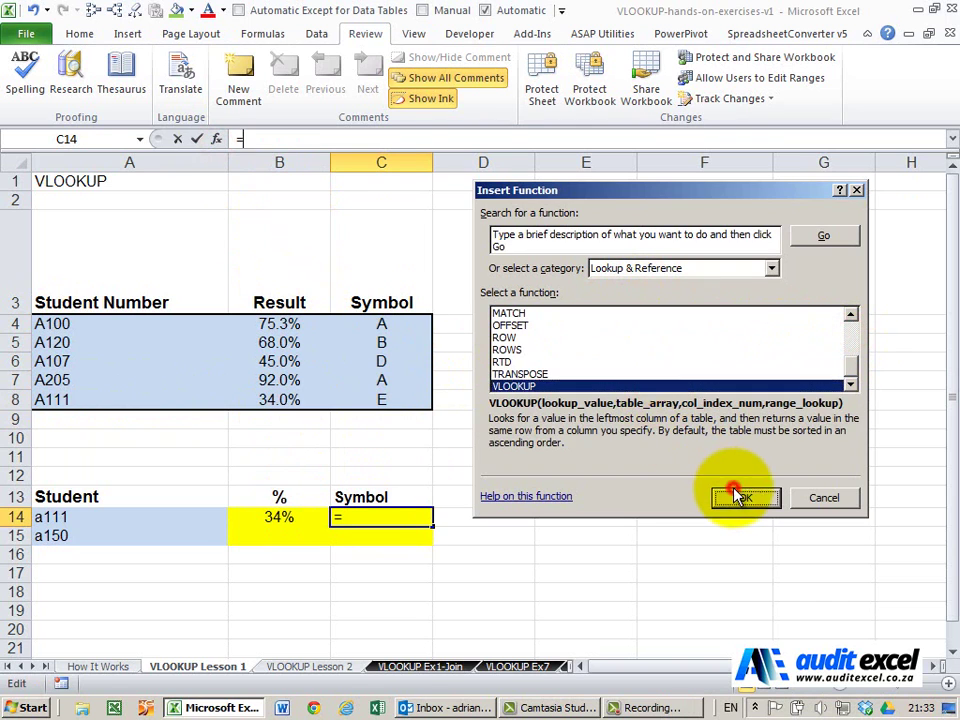
click(737, 494)
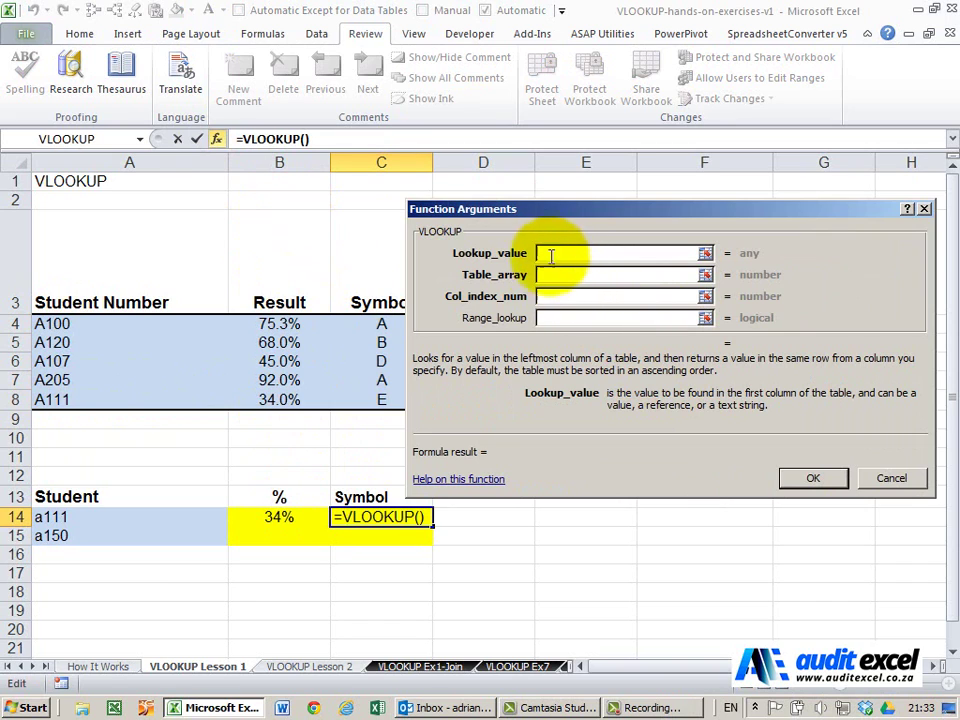
- Use A14 as the lookup value and the absolute range $A$4:$C$8 as the table array for the symbol lookup
click(153, 517)
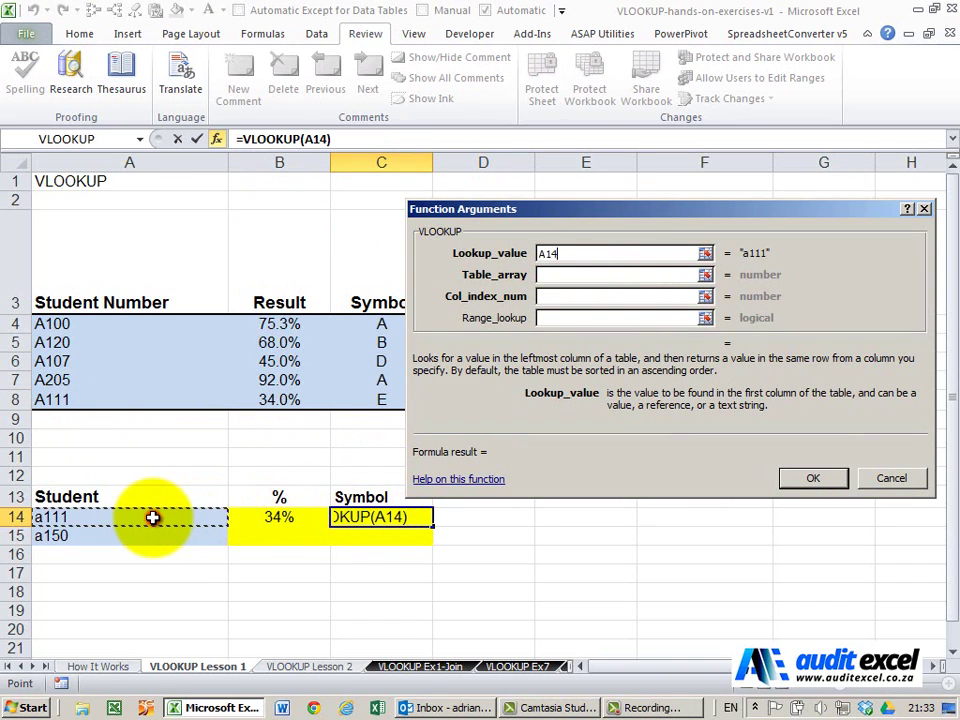
click(565, 277)
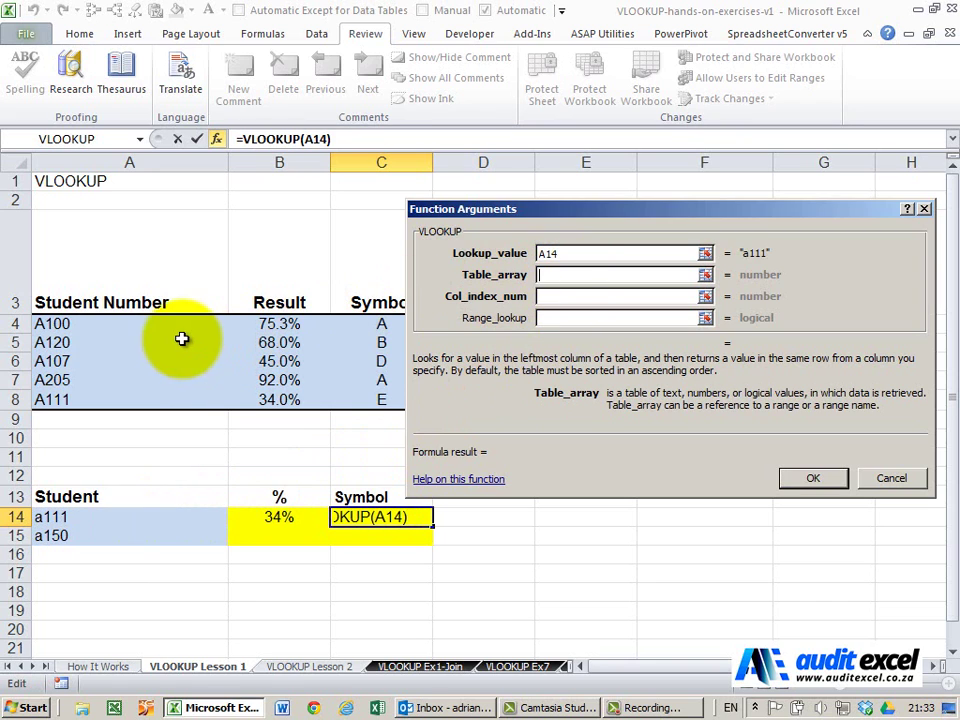
drag(171, 325, 348, 394)
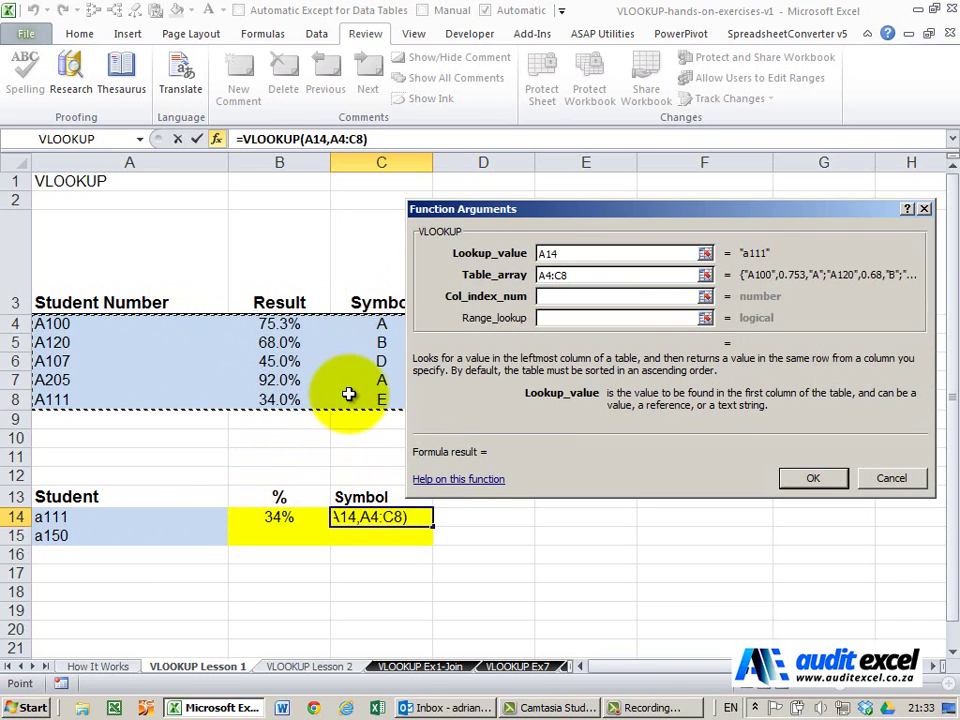
key(F4)
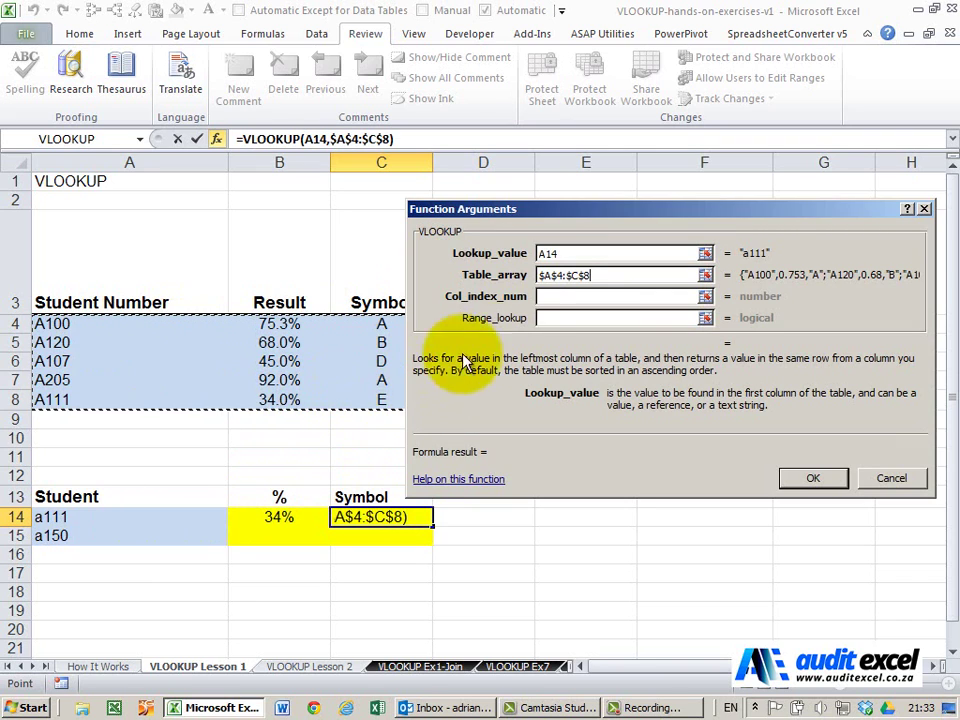
- Set the column index number to 3 and the range lookup to false, completing the symbol VLOOKUP in C14
click(551, 297)
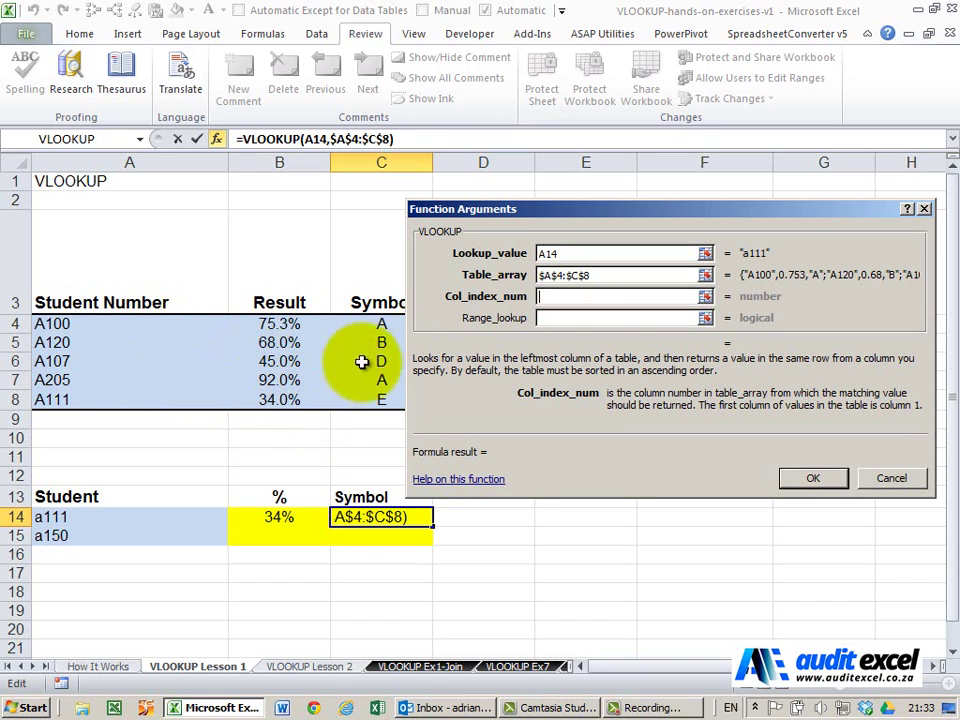
text(3)
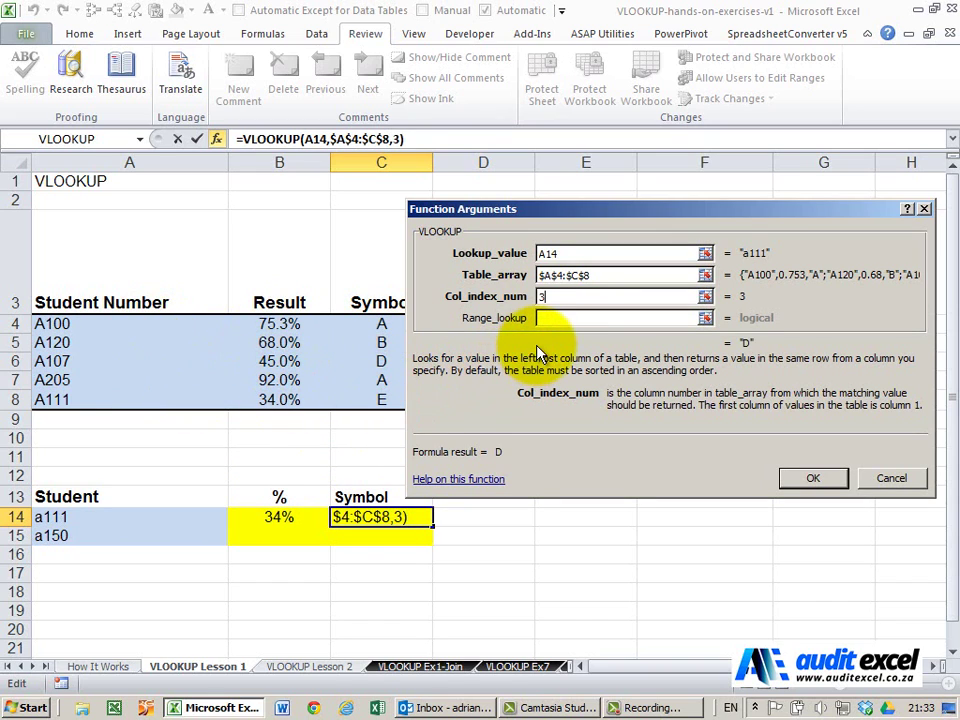
click(552, 320)
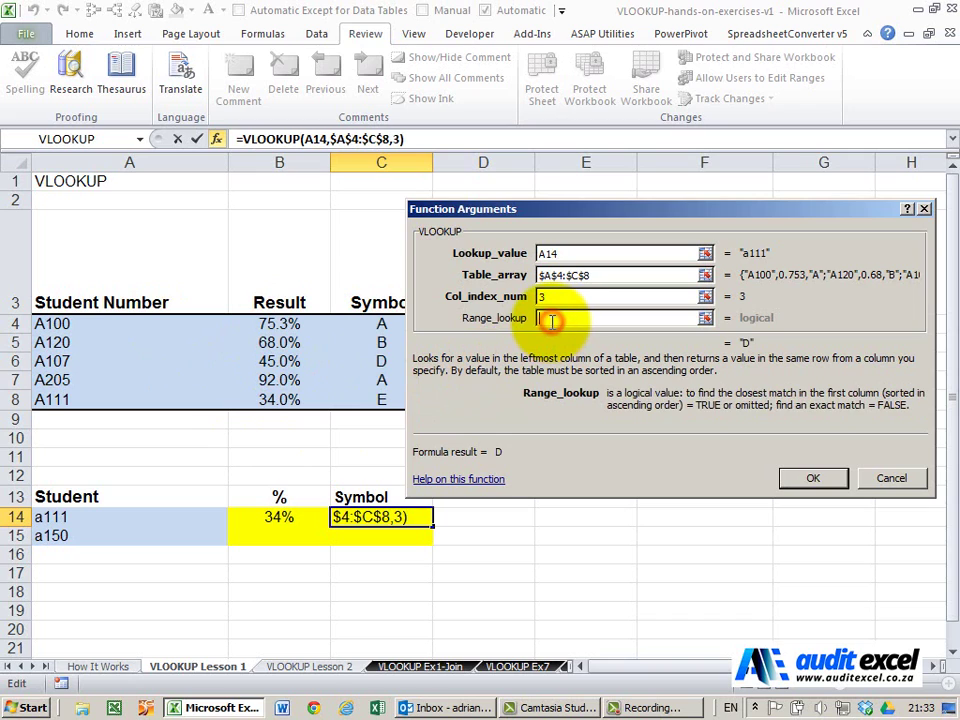
text(false)
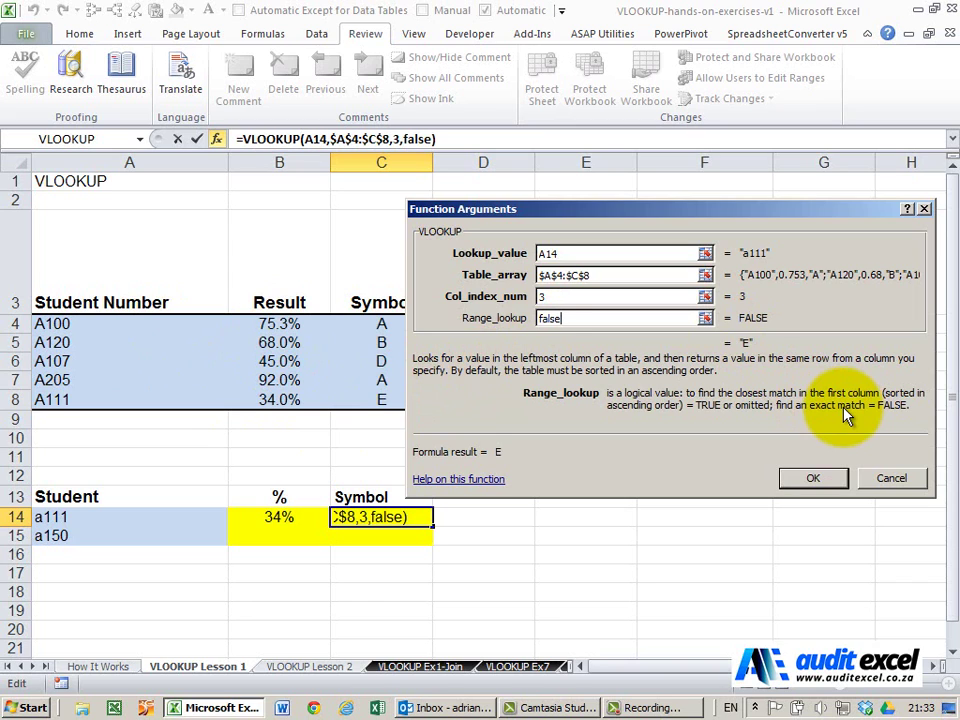
click(812, 479)
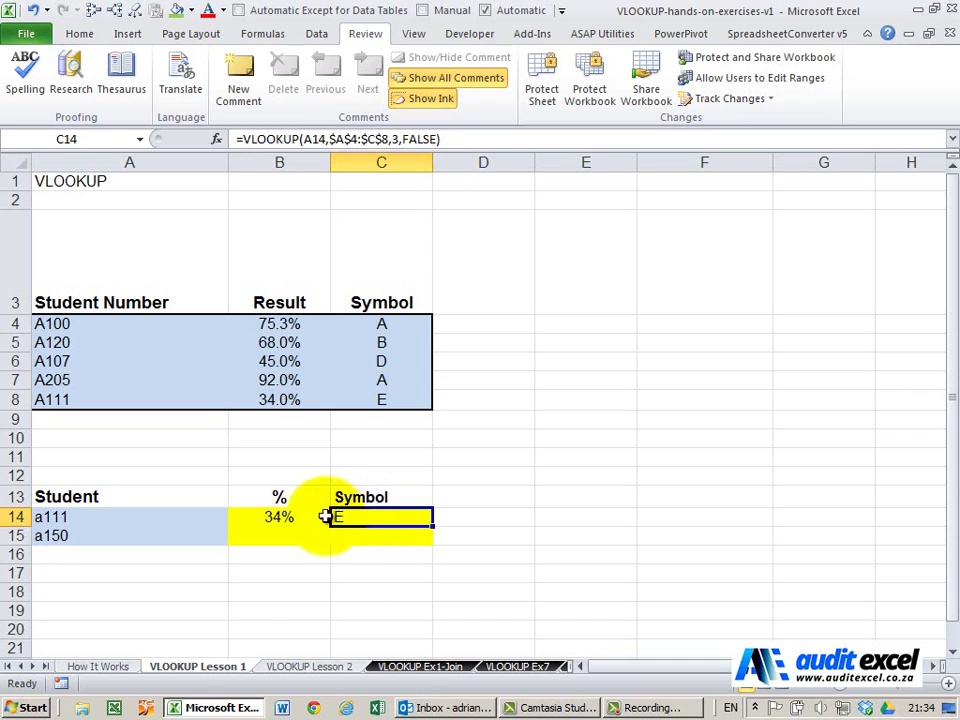
- Copy the VLOOKUP formulas in B14:C14 down to row 15 for student a150
drag(300, 514, 435, 553)
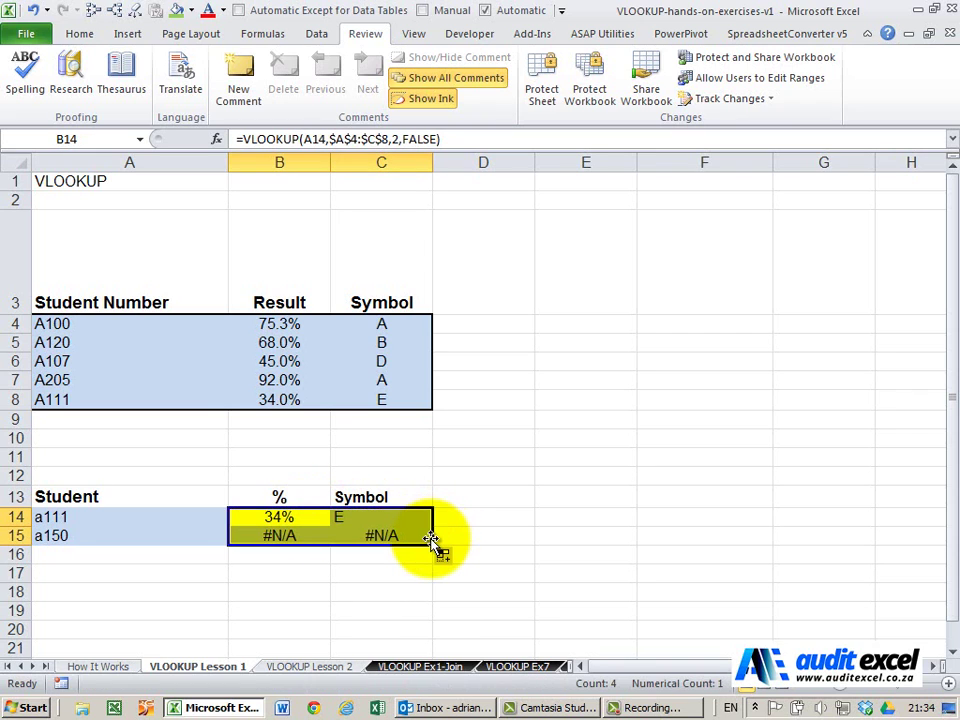
- Review the function arguments of the copied VLOOKUP in B15, checking its lookup value and table array
click(299, 535)
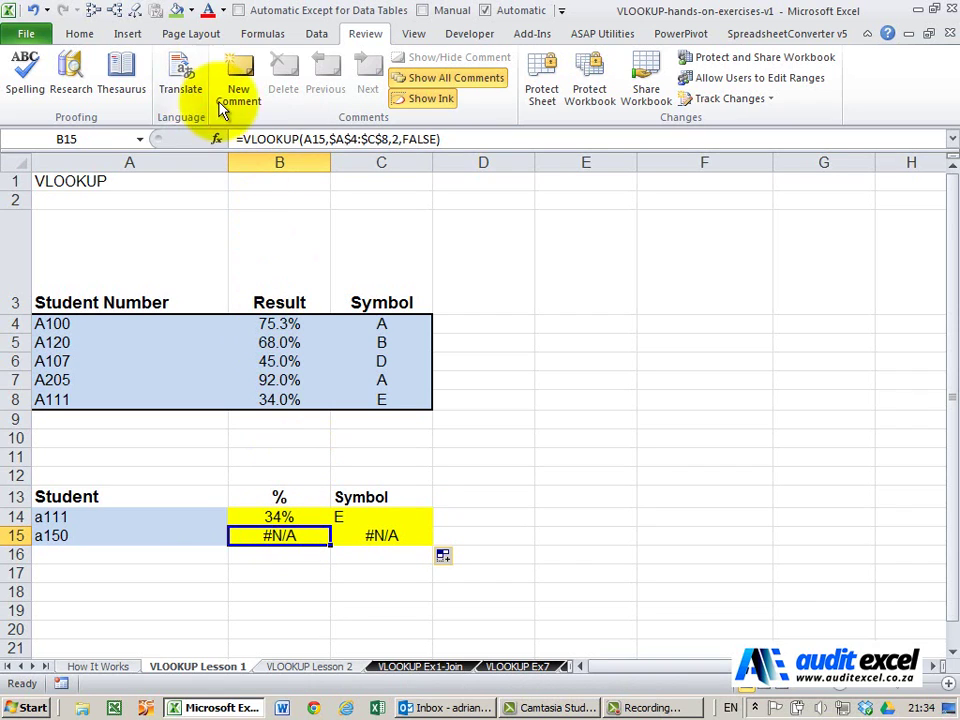
click(216, 139)
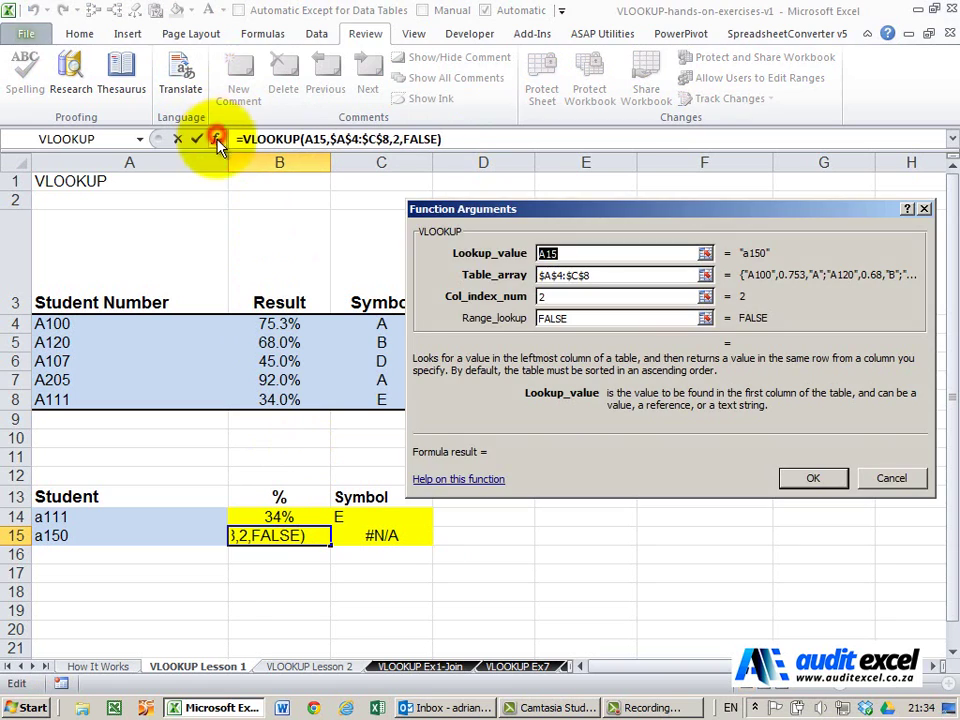
click(568, 255)
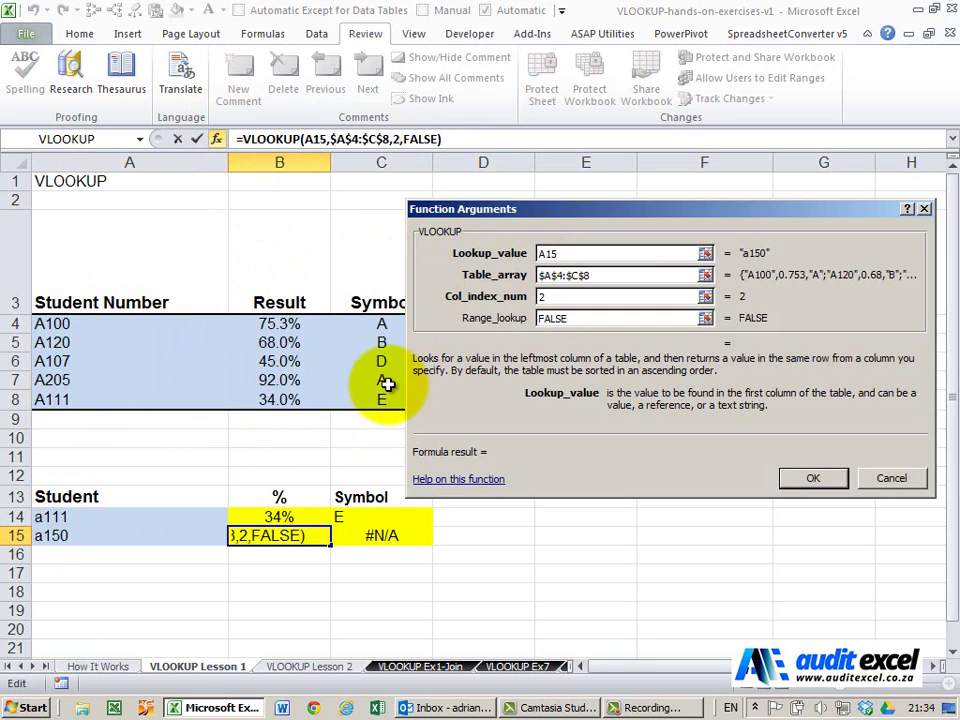
click(813, 479)
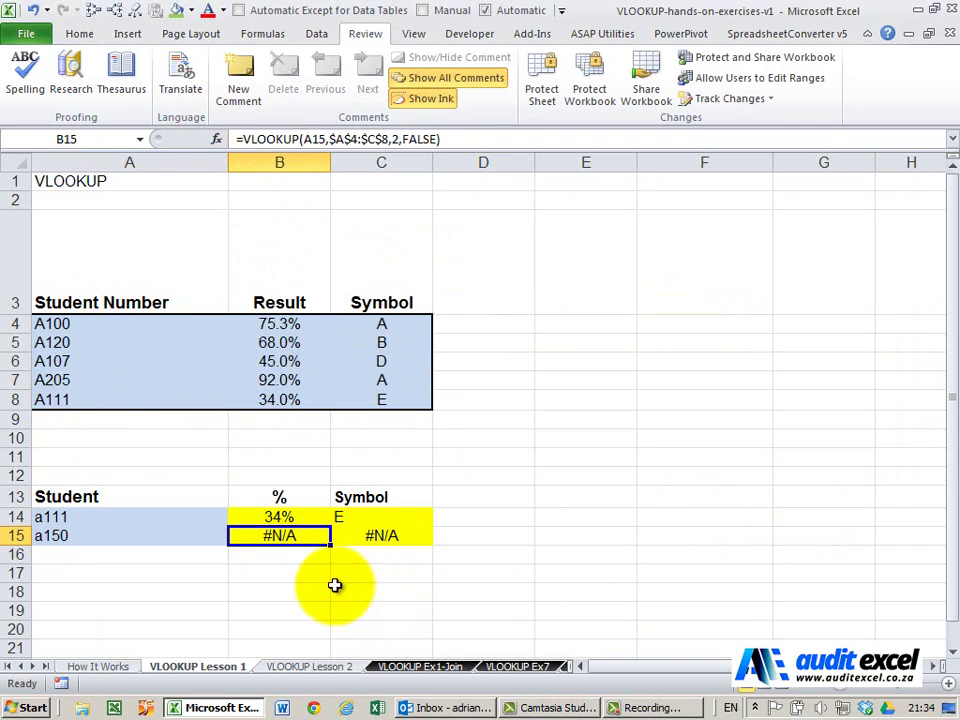